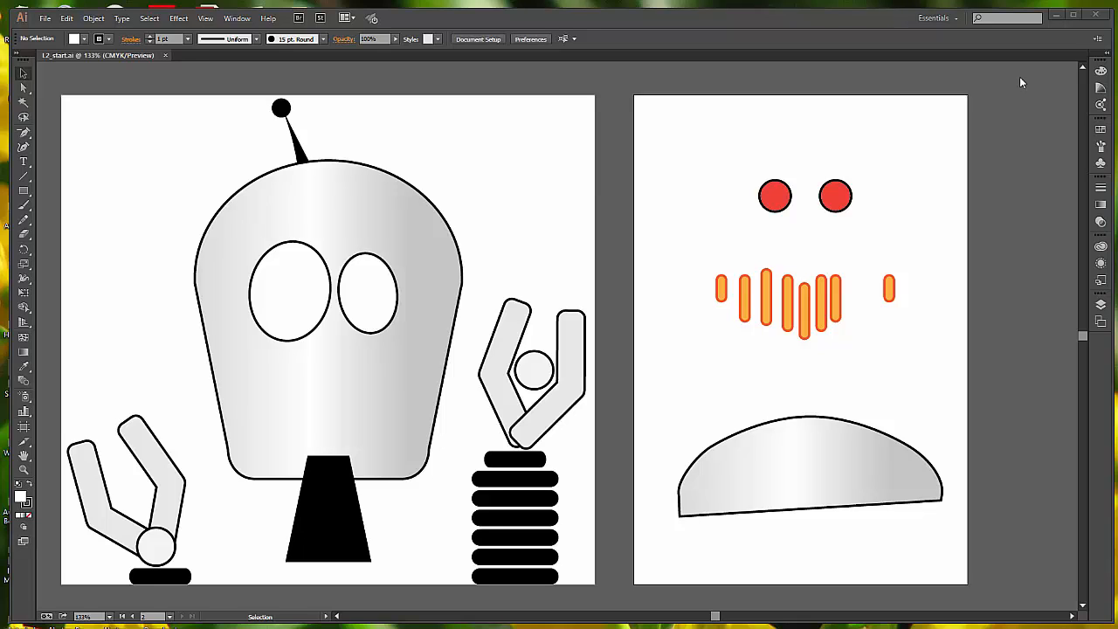
Reset the Essentials workspace and collapse the expanded Libraries panel
{"action": "left_click", "coordinate": [958, 19]}
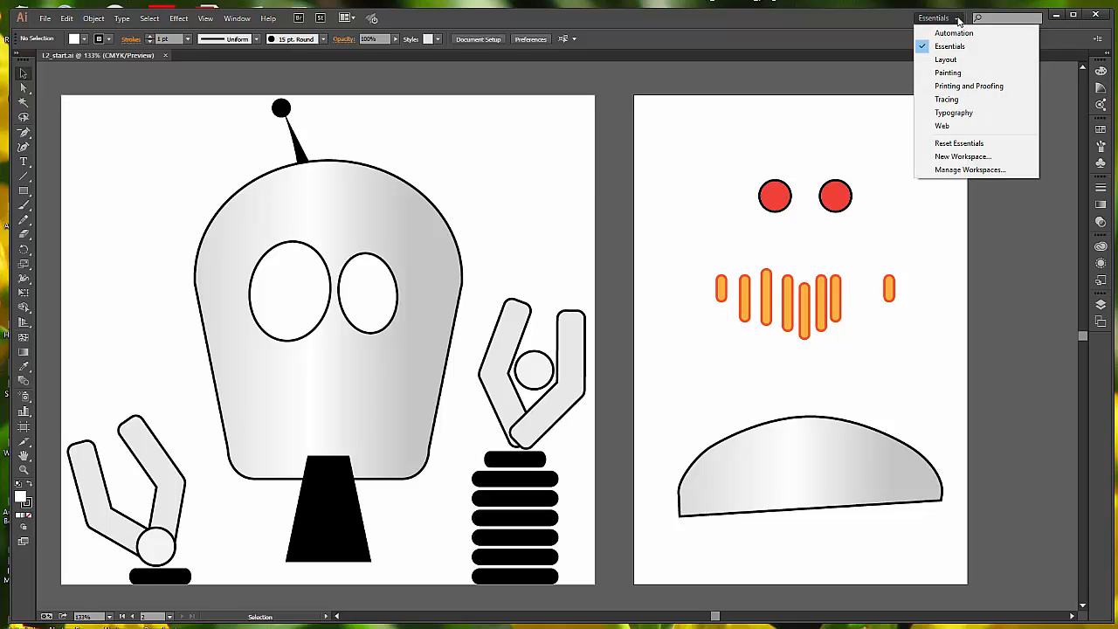
{"action": "left_click", "coordinate": [962, 145]}
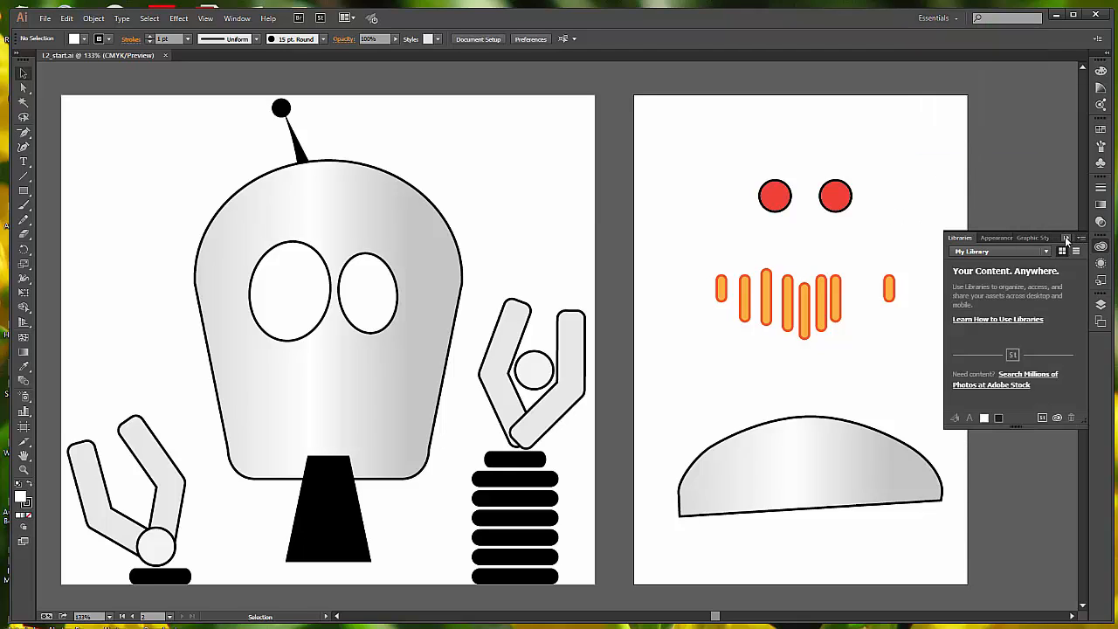
{"action": "left_click", "coordinate": [1065, 237]}
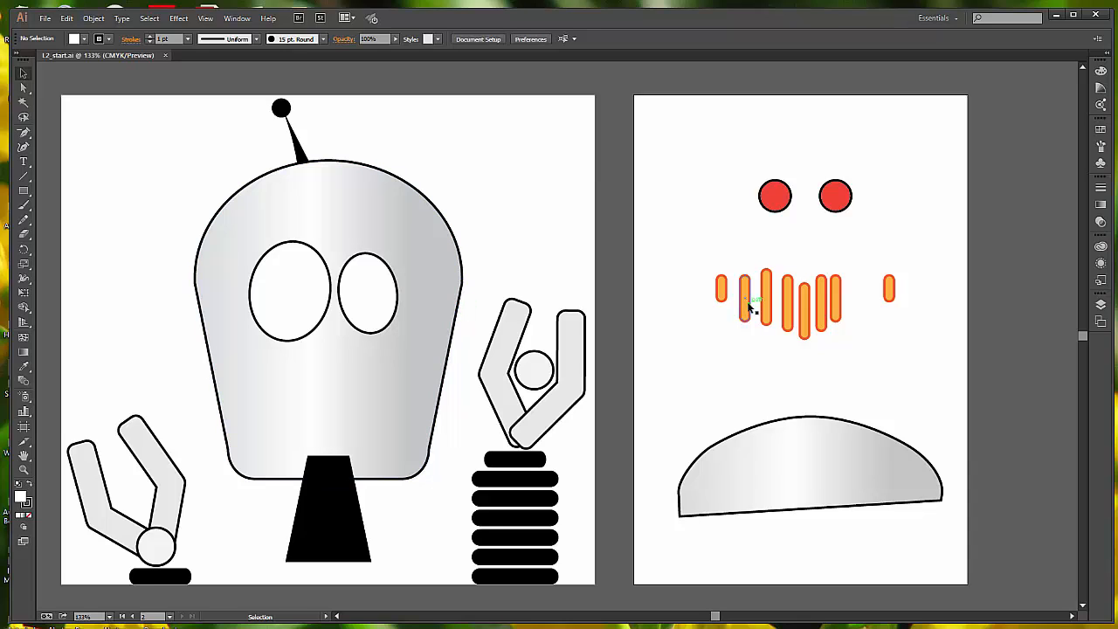
{"action": "left_click", "coordinate": [1101, 303]}
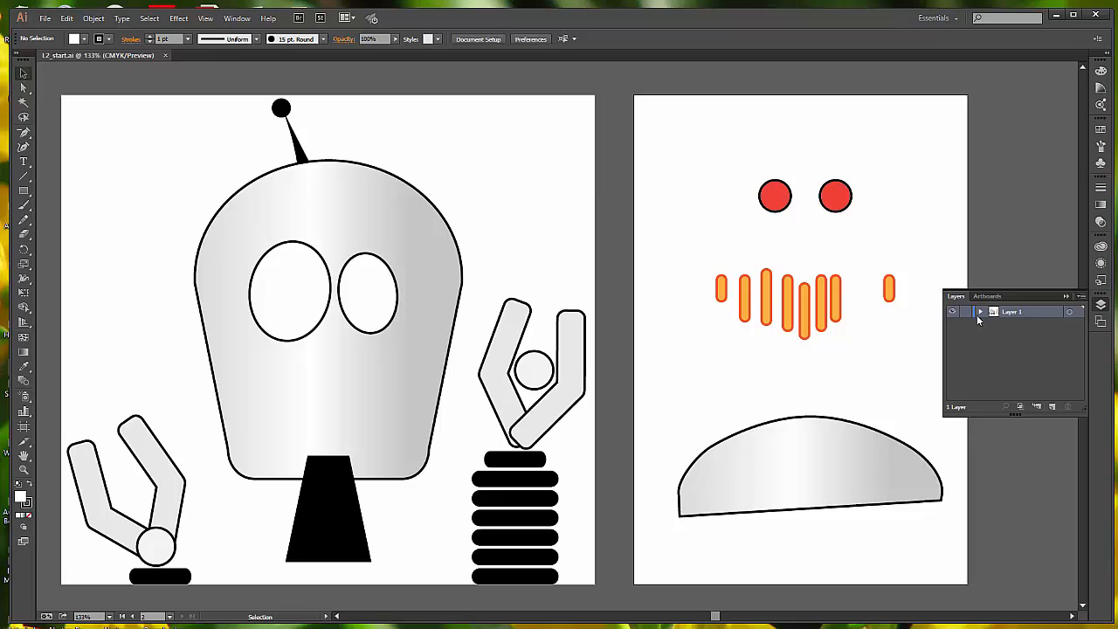
{"action": "left_click", "coordinate": [1066, 296]}
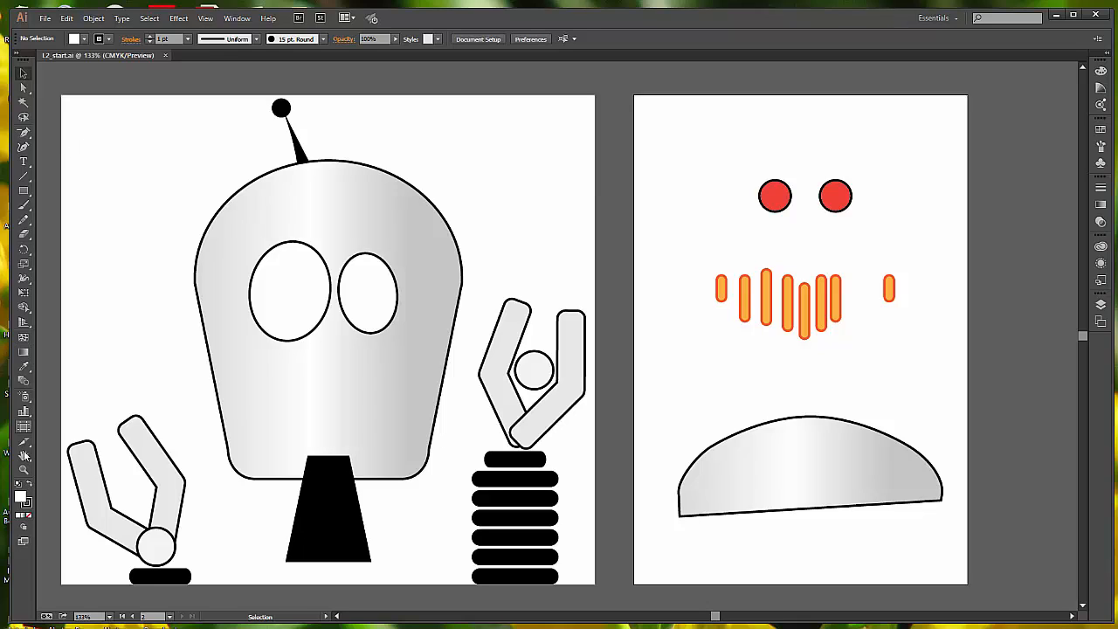
Select both red eye circles on the second artboard together with the Selection tool
{"action": "left_click", "coordinate": [23, 472]}
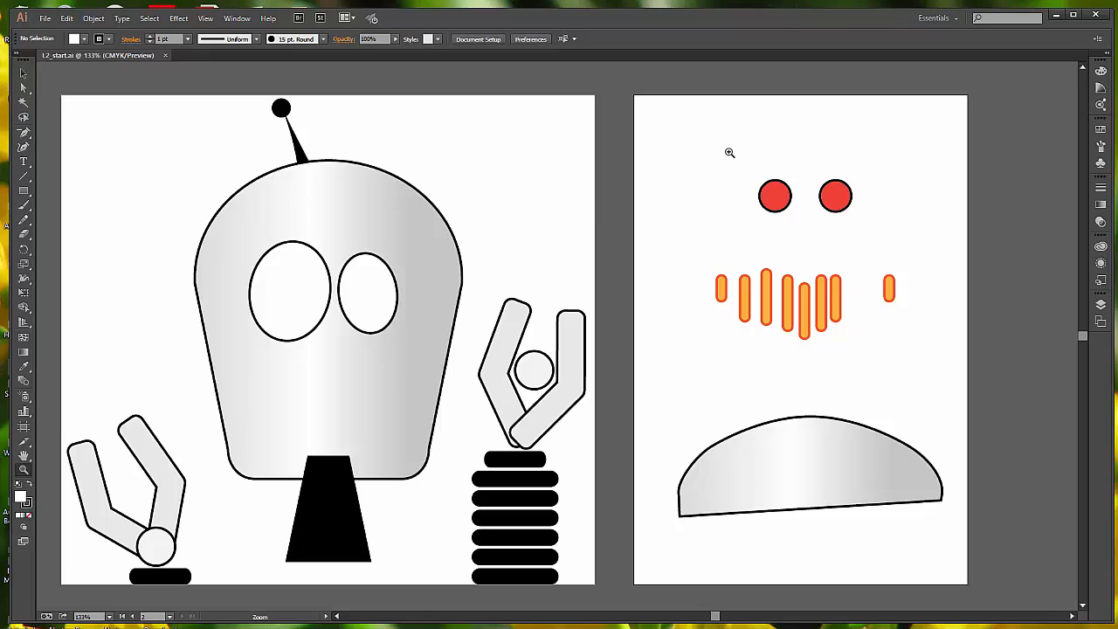
{"action": "left_click_drag", "start_coordinate": [727, 150], "coordinate": [859, 222]}
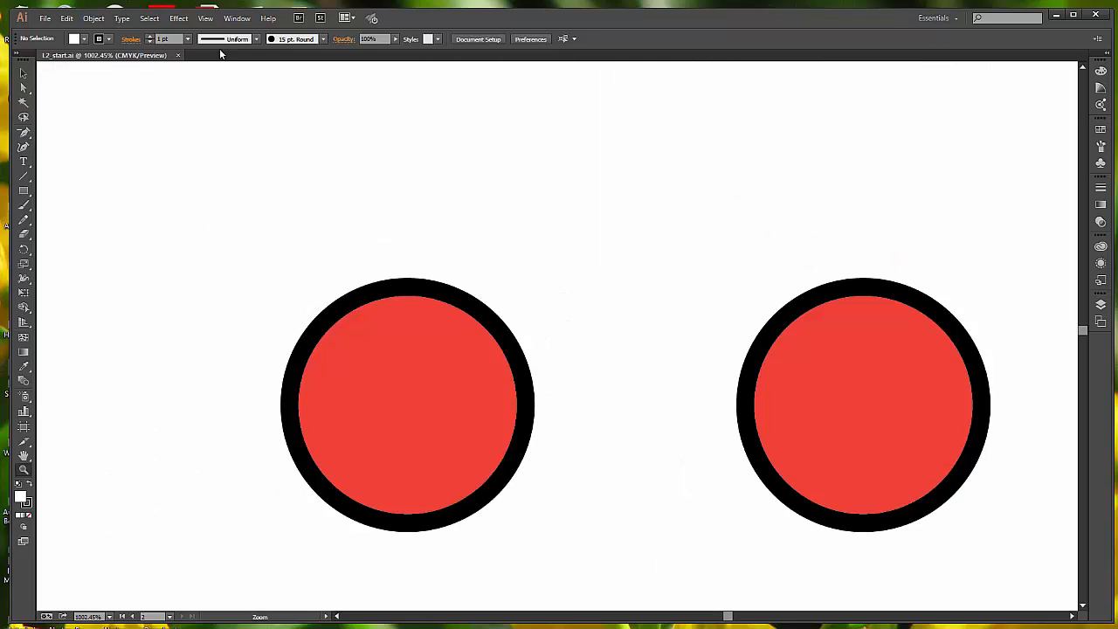
{"action": "left_click", "coordinate": [24, 76]}
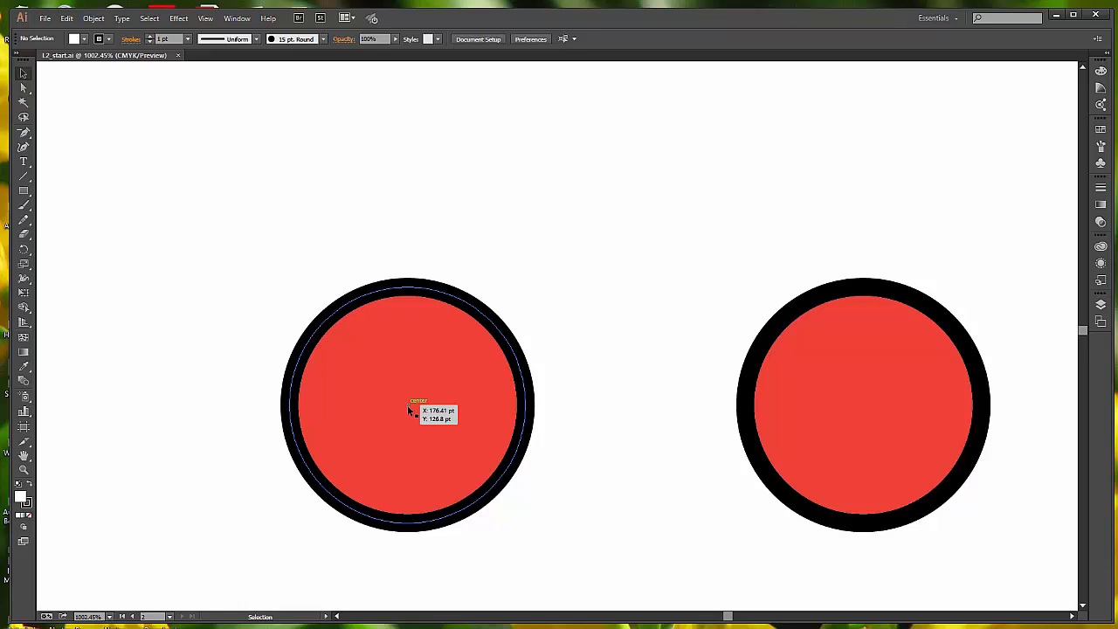
{"action": "left_click", "coordinate": [455, 361]}
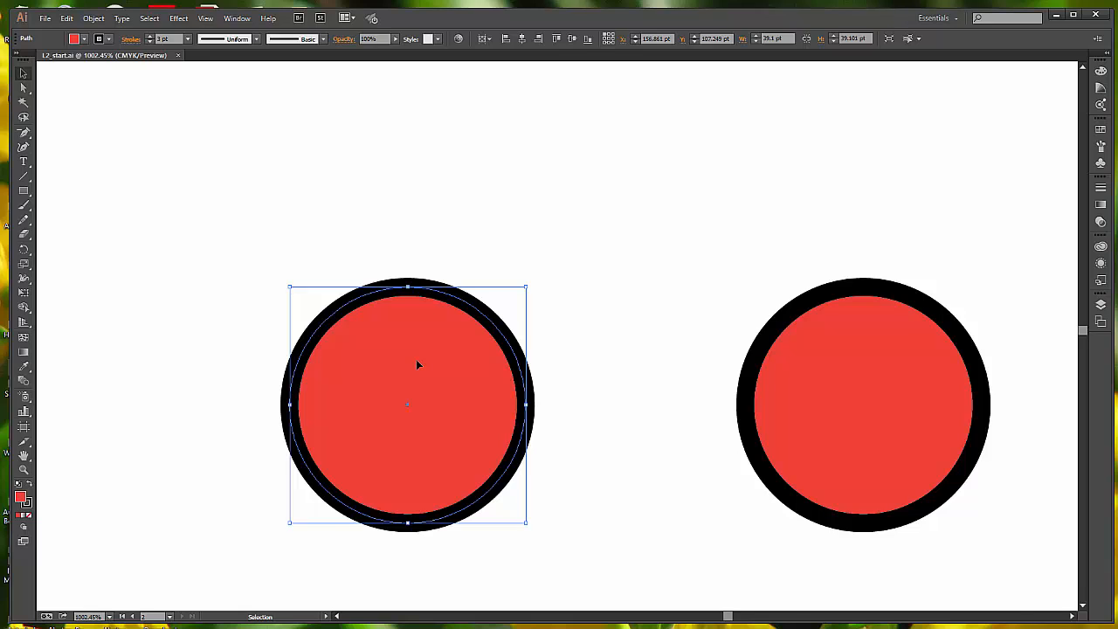
{"action": "left_click", "coordinate": [839, 370]}
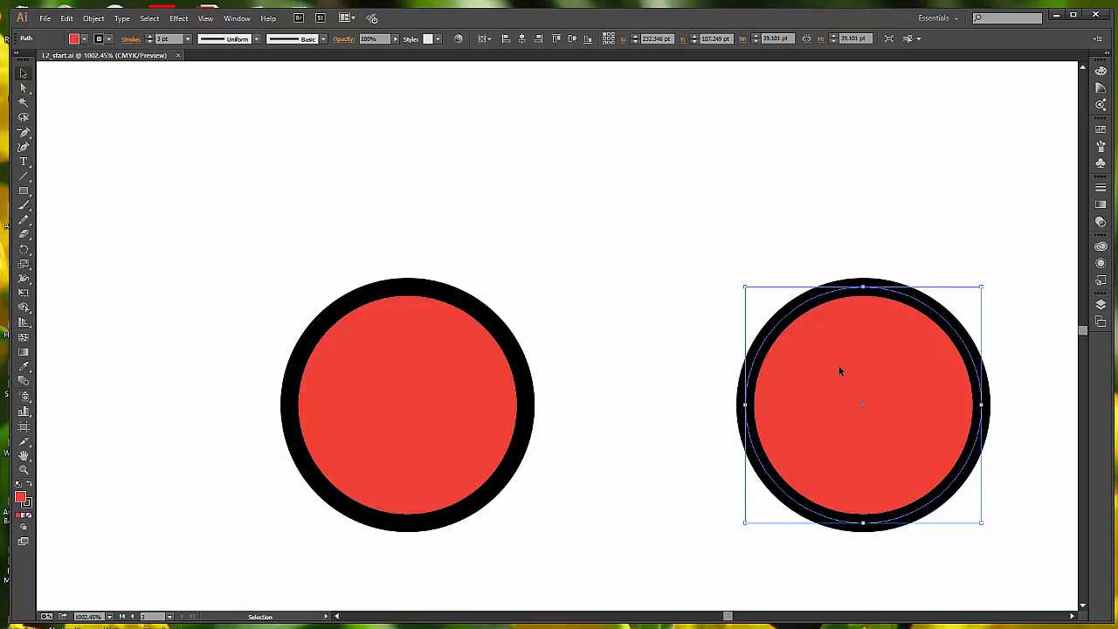
{"action": "left_click", "coordinate": [439, 383], "text": "shift"}
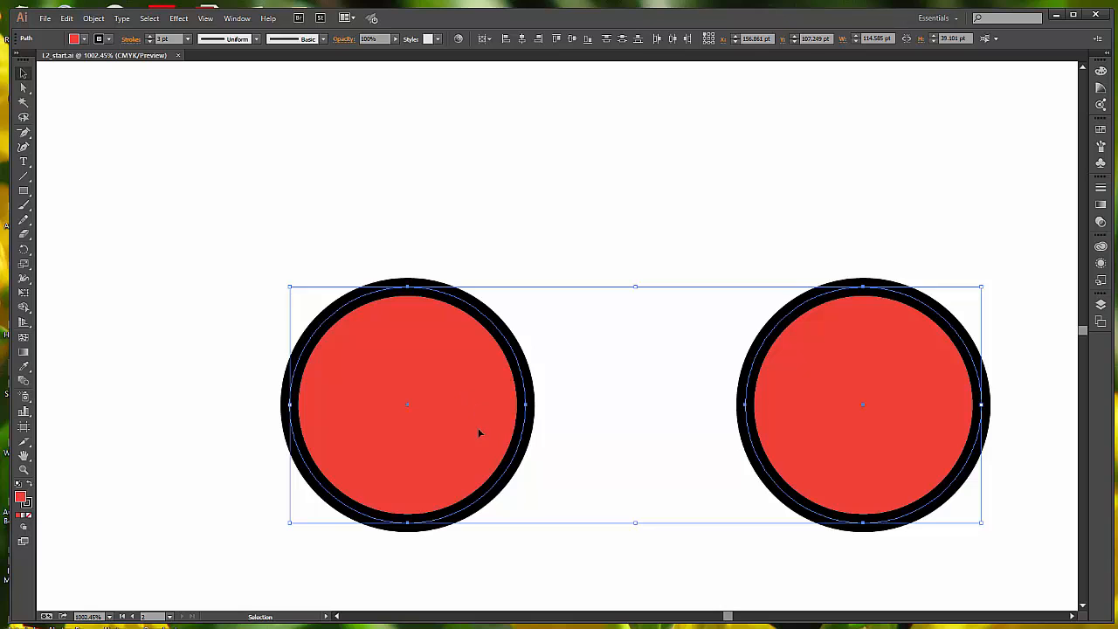
Move the two selected red circles together to several different spots on the artboard and deselect them
{"action": "left_click_drag", "start_coordinate": [478, 432], "coordinate": [368, 262]}
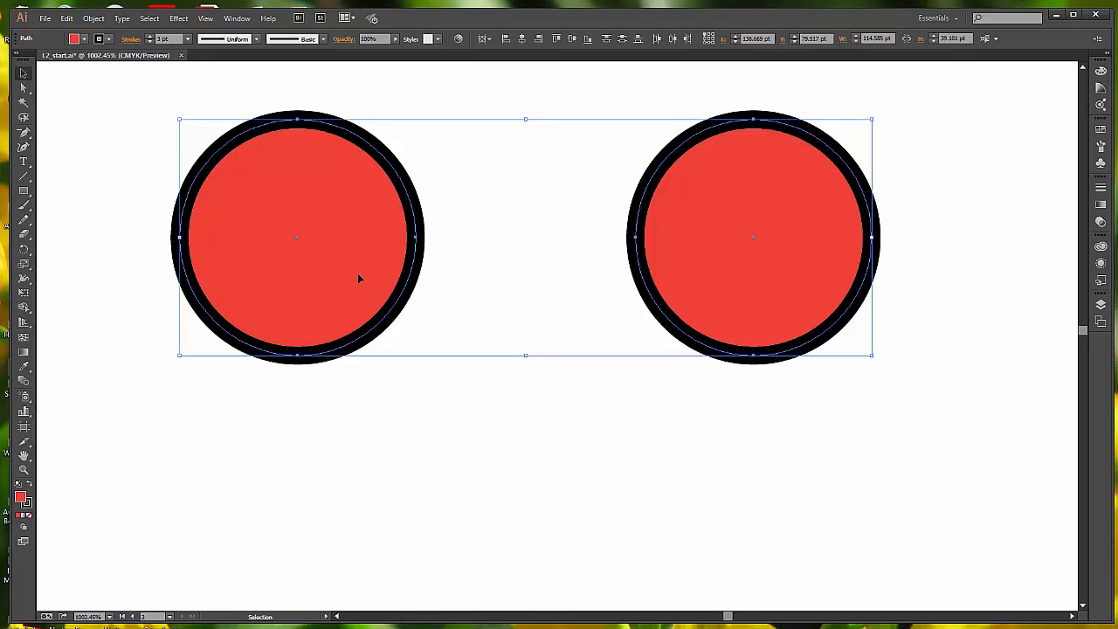
{"action": "left_click_drag", "start_coordinate": [360, 291], "coordinate": [243, 439]}
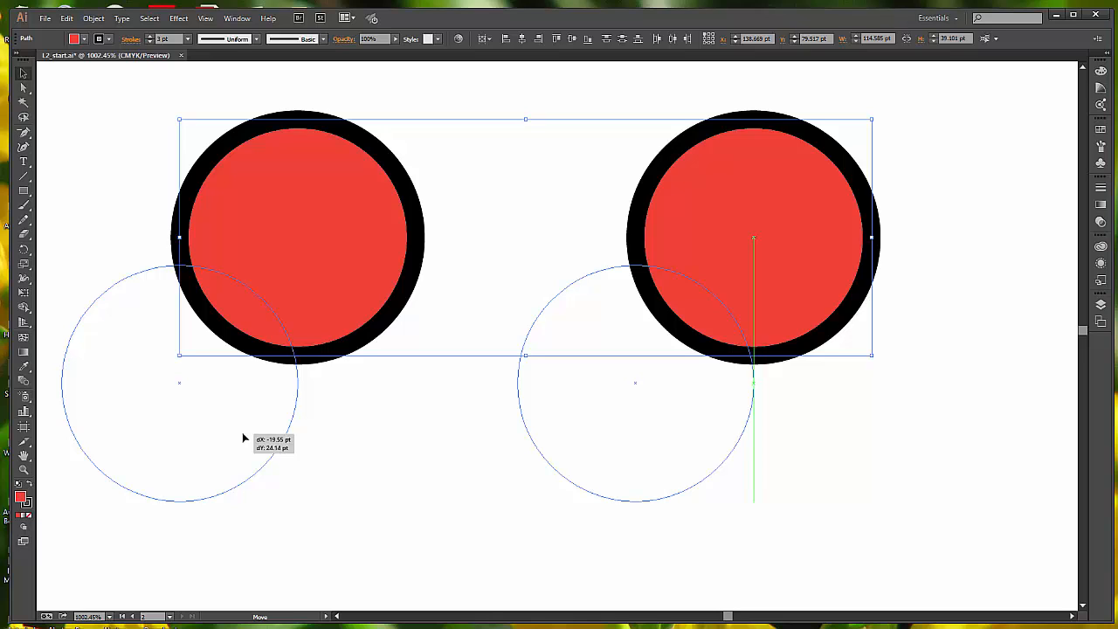
{"action": "left_click_drag", "start_coordinate": [244, 438], "coordinate": [434, 469]}
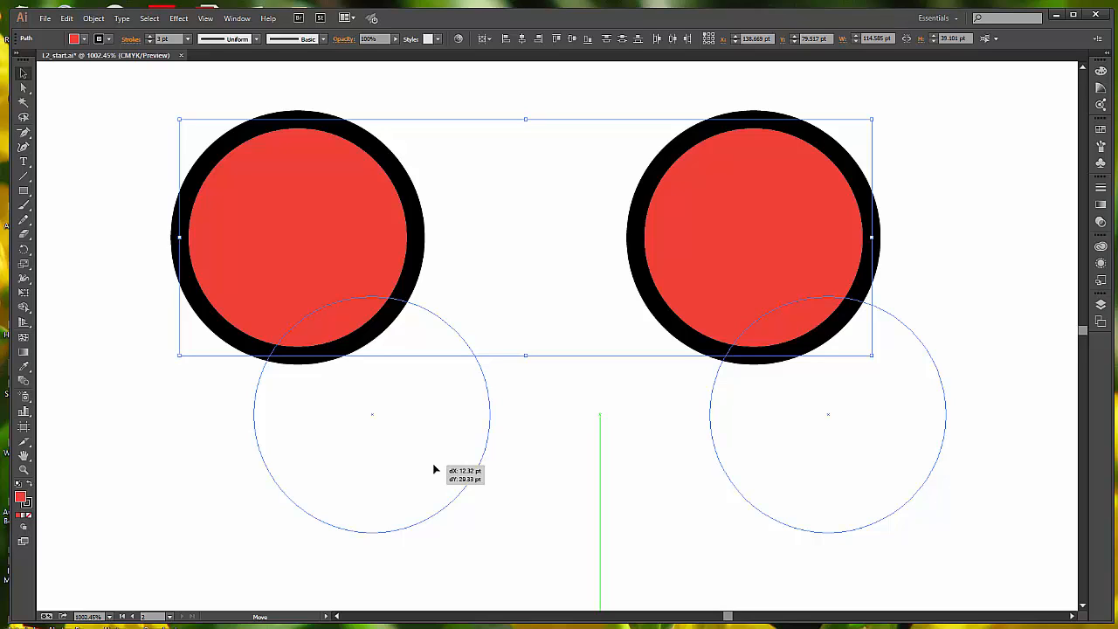
{"action": "left_click_drag", "start_coordinate": [434, 470], "coordinate": [448, 444]}
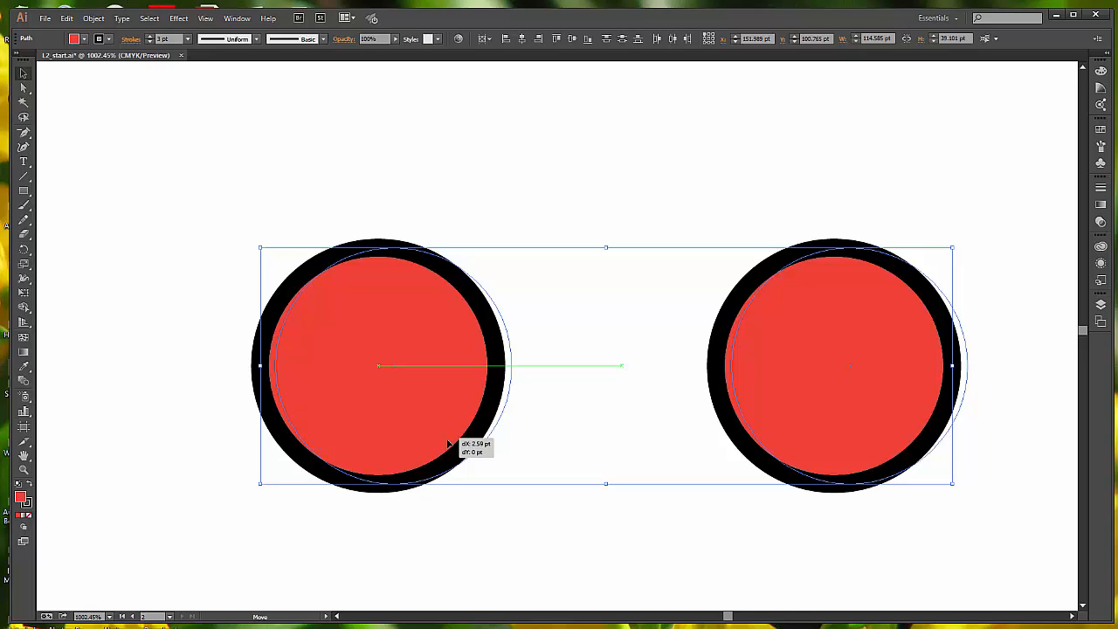
{"action": "left_click_drag", "start_coordinate": [447, 443], "coordinate": [447, 442]}
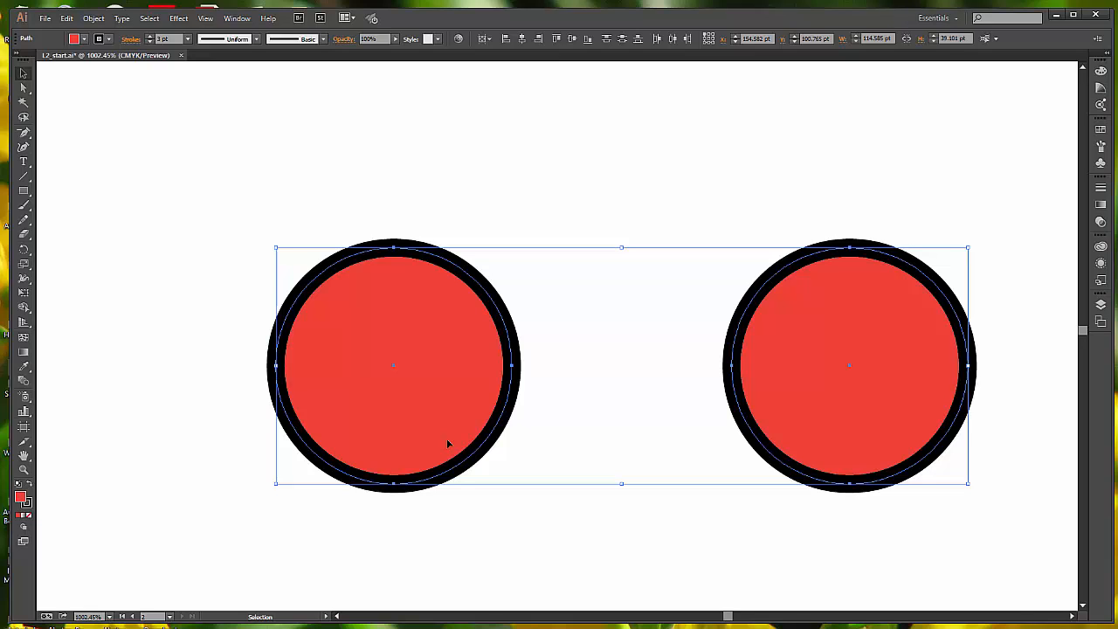
{"action": "left_click", "coordinate": [600, 188]}
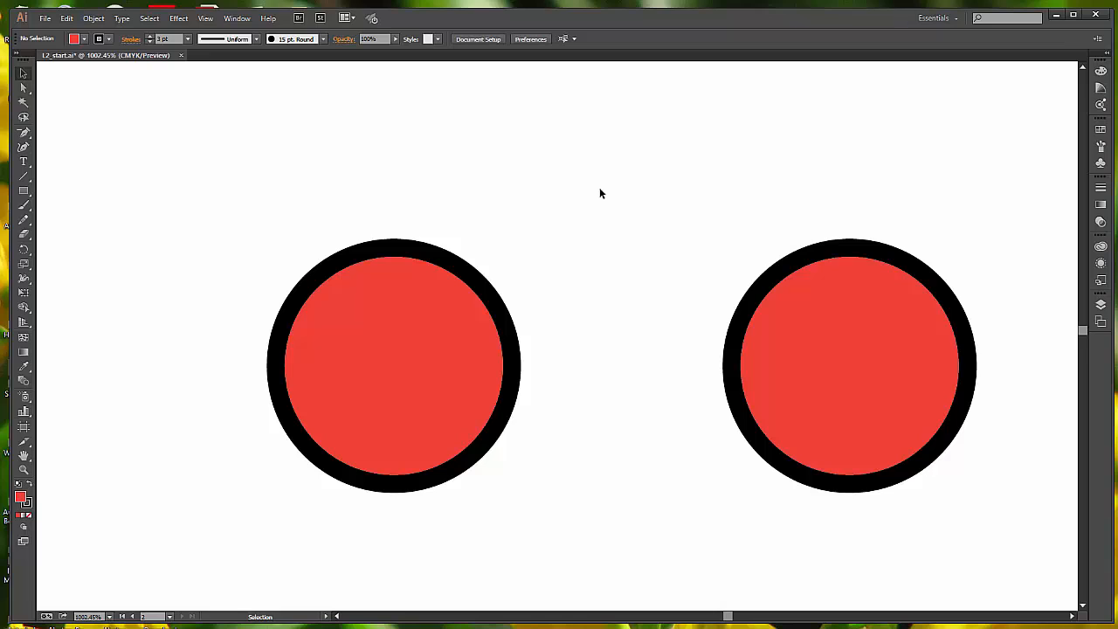
{"action": "left_click", "coordinate": [150, 18]}
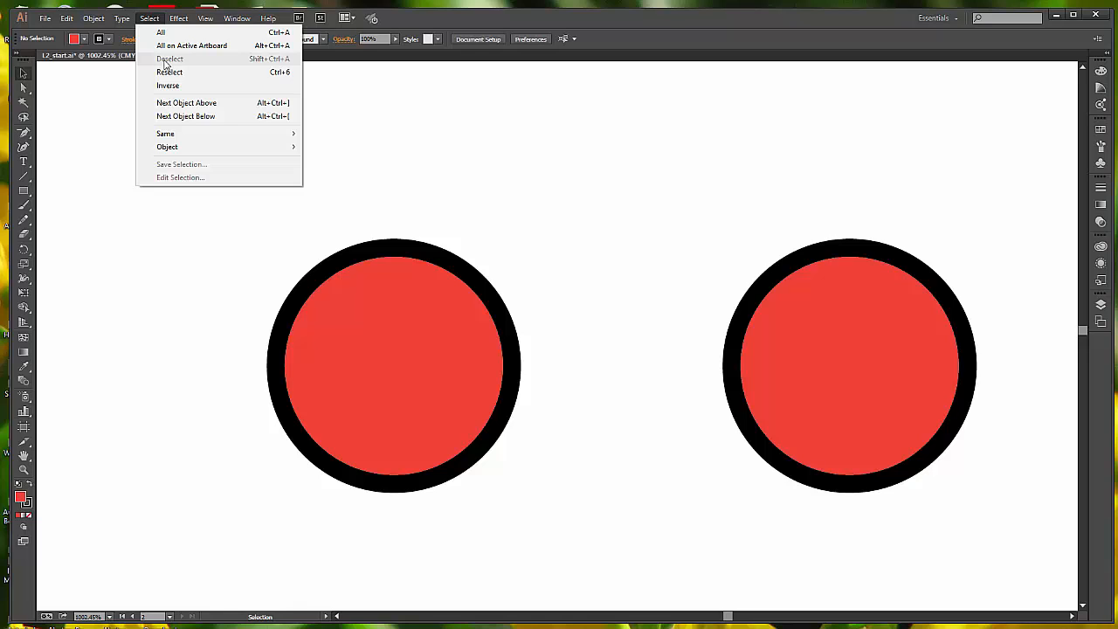
{"action": "left_click", "coordinate": [507, 190]}
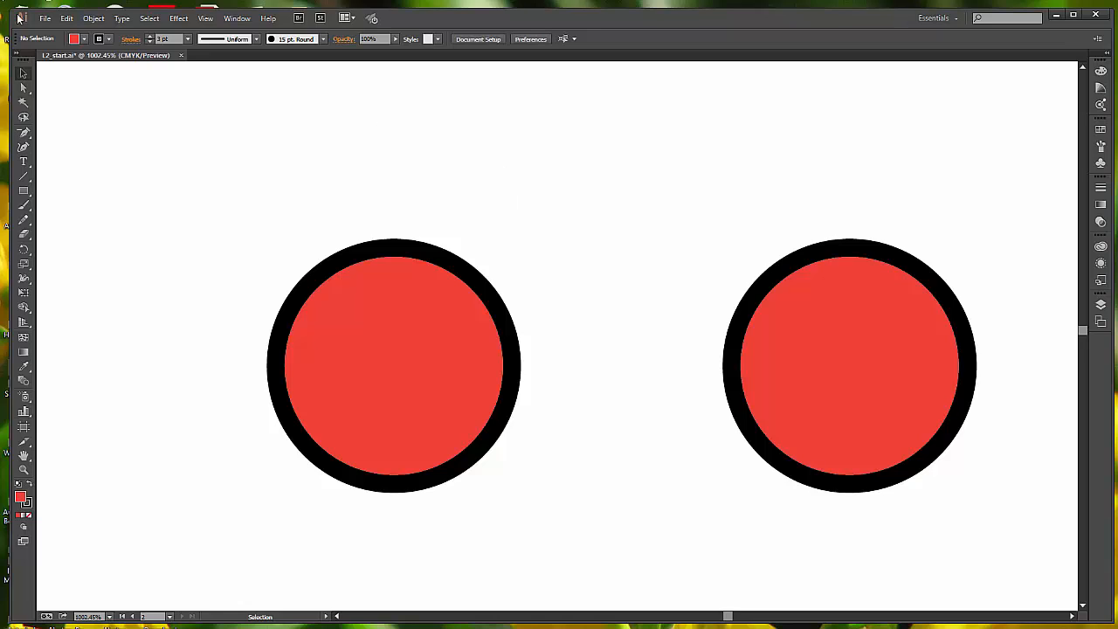
Revert L2_start.ai to its saved version, discarding the circle moves
{"action": "left_click", "coordinate": [45, 18]}
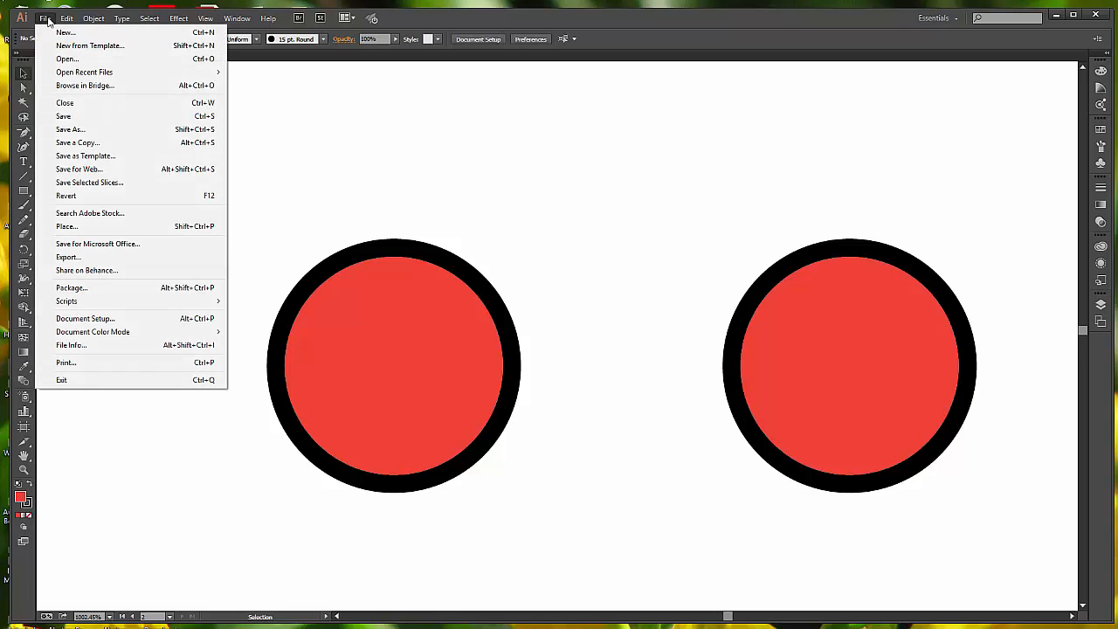
{"action": "left_click", "coordinate": [73, 196]}
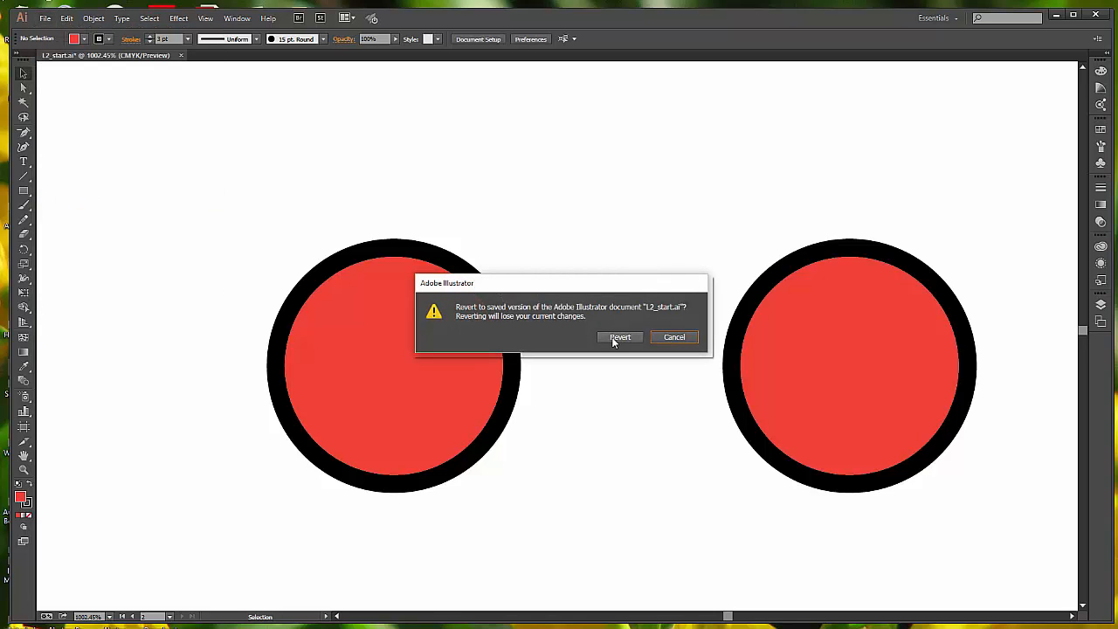
{"action": "left_click", "coordinate": [619, 337]}
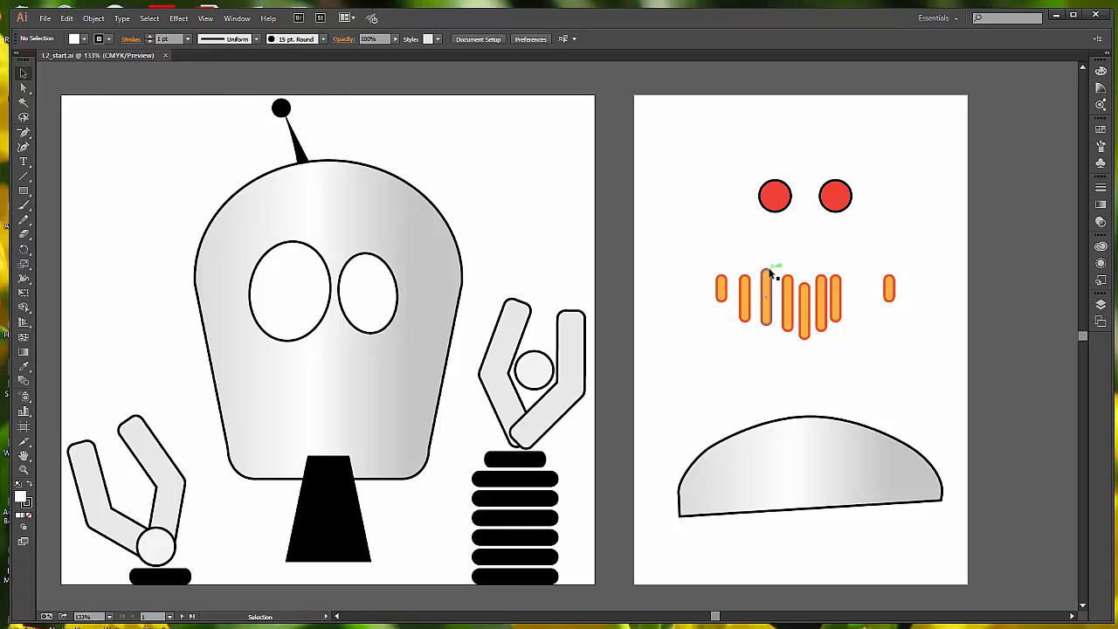
Select the top anchor point of the third orange bar from the left with the Direct Selection tool
{"action": "left_click", "coordinate": [23, 473]}
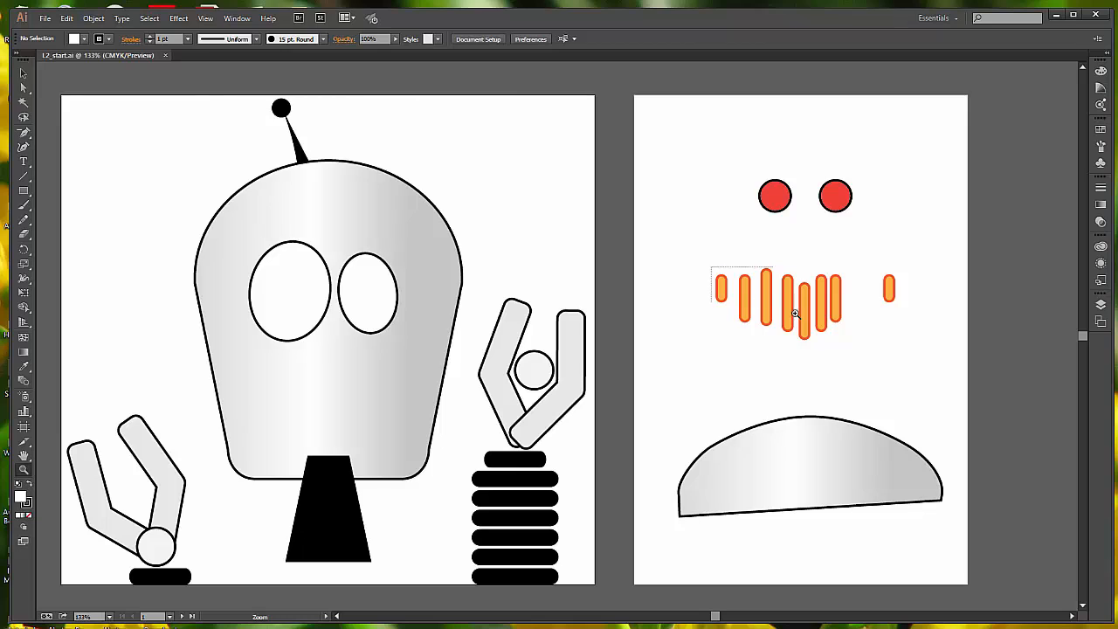
{"action": "left_click_drag", "start_coordinate": [711, 267], "coordinate": [902, 345]}
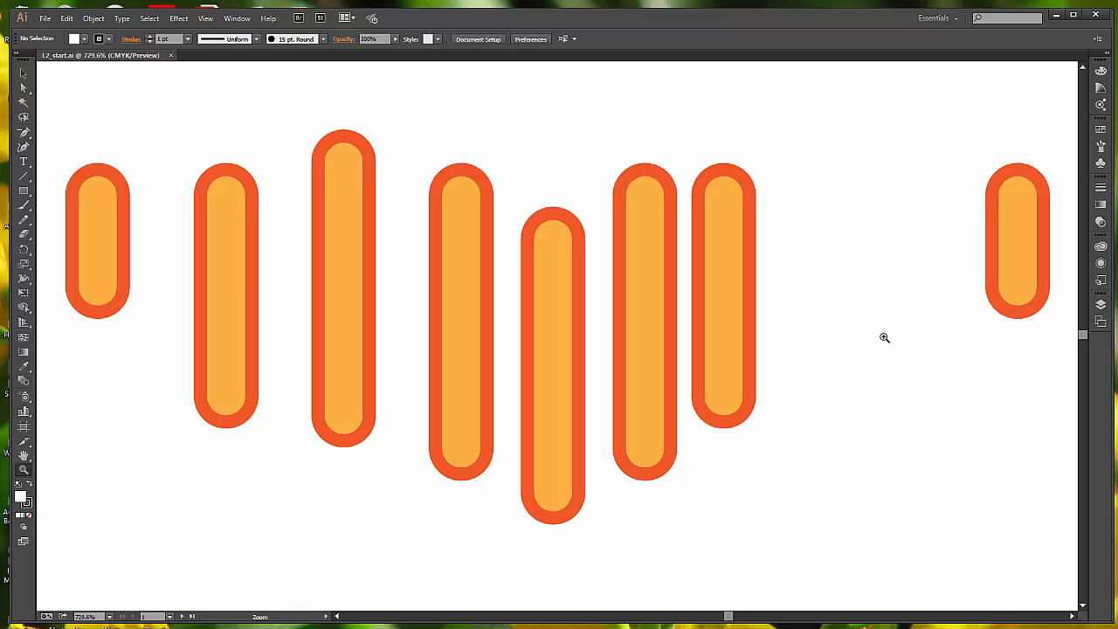
{"action": "left_click", "coordinate": [24, 90]}
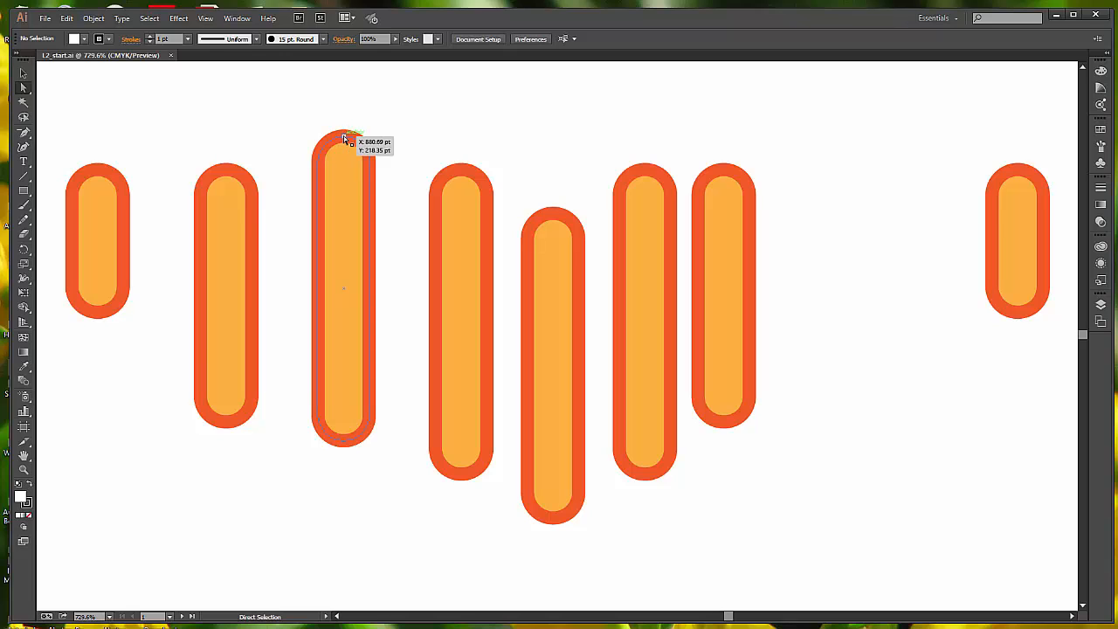
{"action": "left_click", "coordinate": [345, 138]}
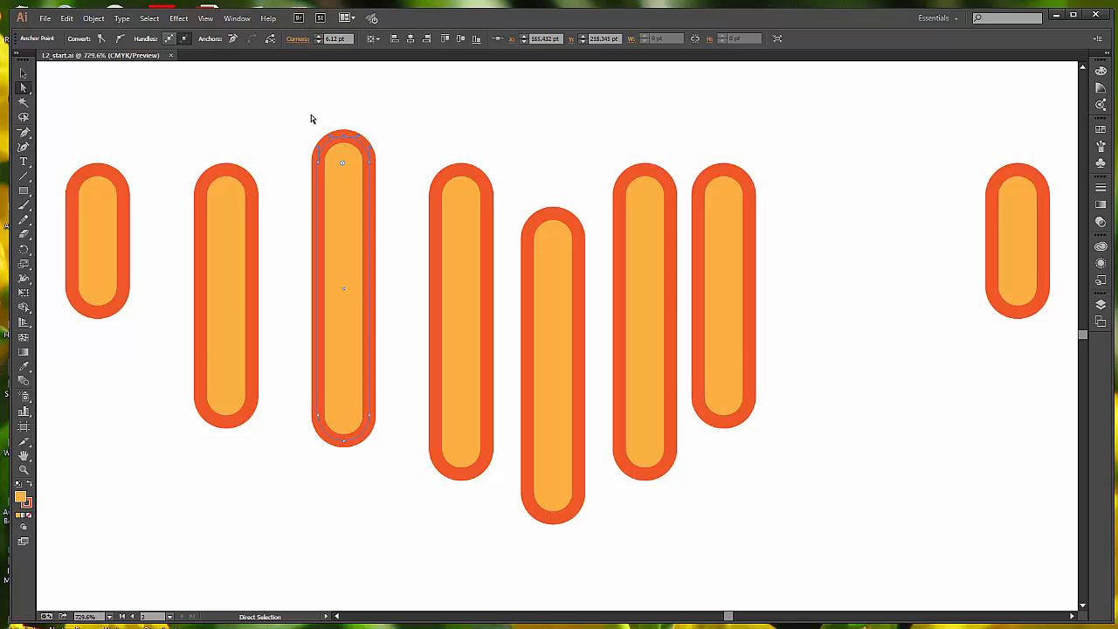
{"action": "key", "text": "ctrl+space"}
{"action": "left_click_drag", "start_coordinate": [310, 114], "coordinate": [384, 187]}
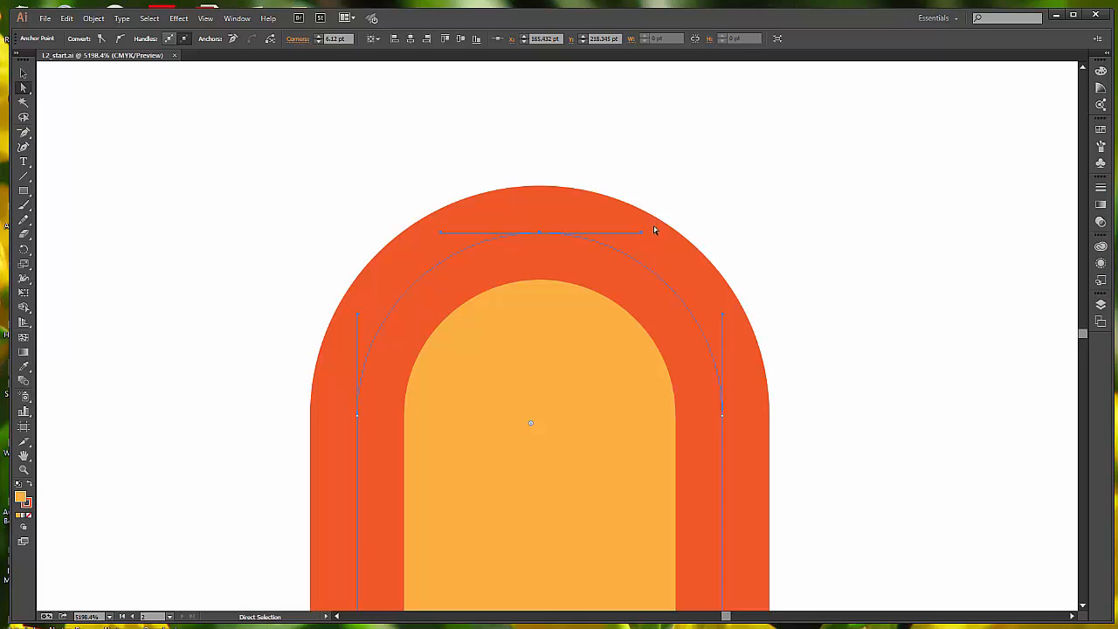
Reshape the bar's rounded end by tilting the top anchor's handles, raising that anchor about 4 pt and bending the right anchor's handle inward
{"action": "mouse_move", "coordinate": [641, 234]}
{"action": "left_mouse_down"}
{"action": "mouse_move", "coordinate": [645, 172]}
{"action": "mouse_move", "coordinate": [594, 123]}
{"action": "mouse_move", "coordinate": [532, 108]}
{"action": "mouse_move", "coordinate": [597, 150]}
{"action": "mouse_move", "coordinate": [636, 207]}
{"action": "mouse_move", "coordinate": [638, 239]}
{"action": "left_mouse_up"}
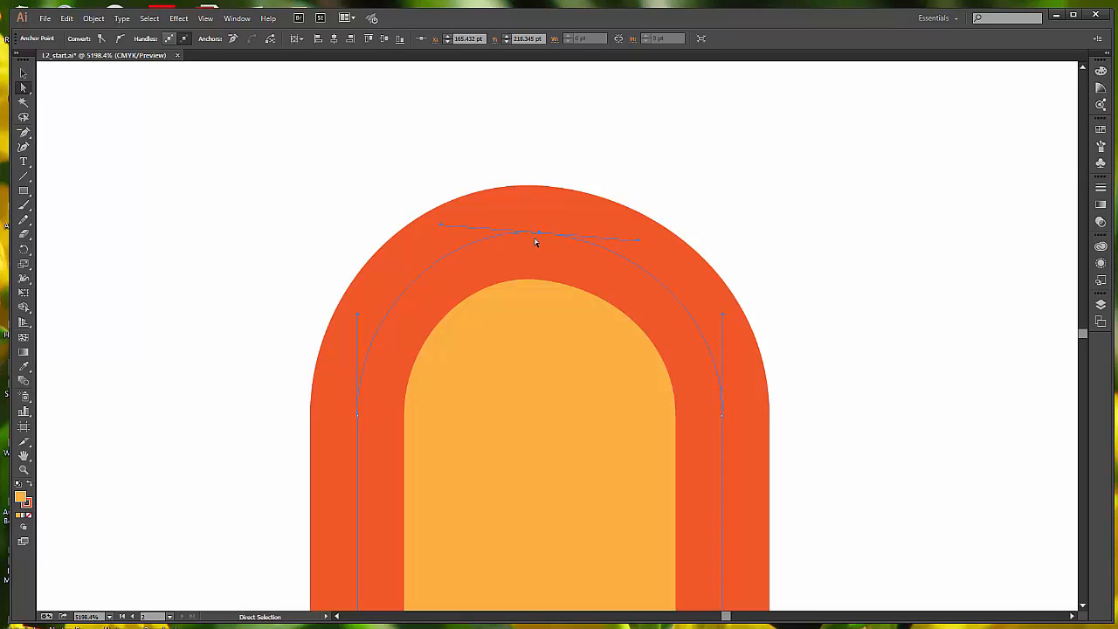
{"action": "left_click_drag", "start_coordinate": [540, 232], "coordinate": [544, 103]}
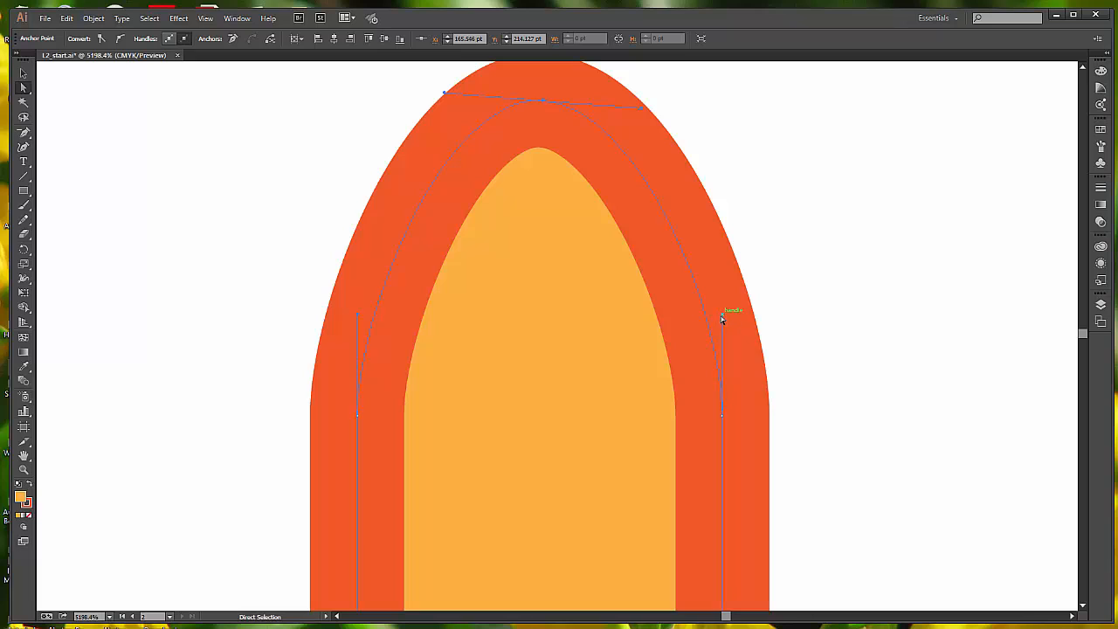
{"action": "left_click_drag", "start_coordinate": [721, 313], "coordinate": [567, 308]}
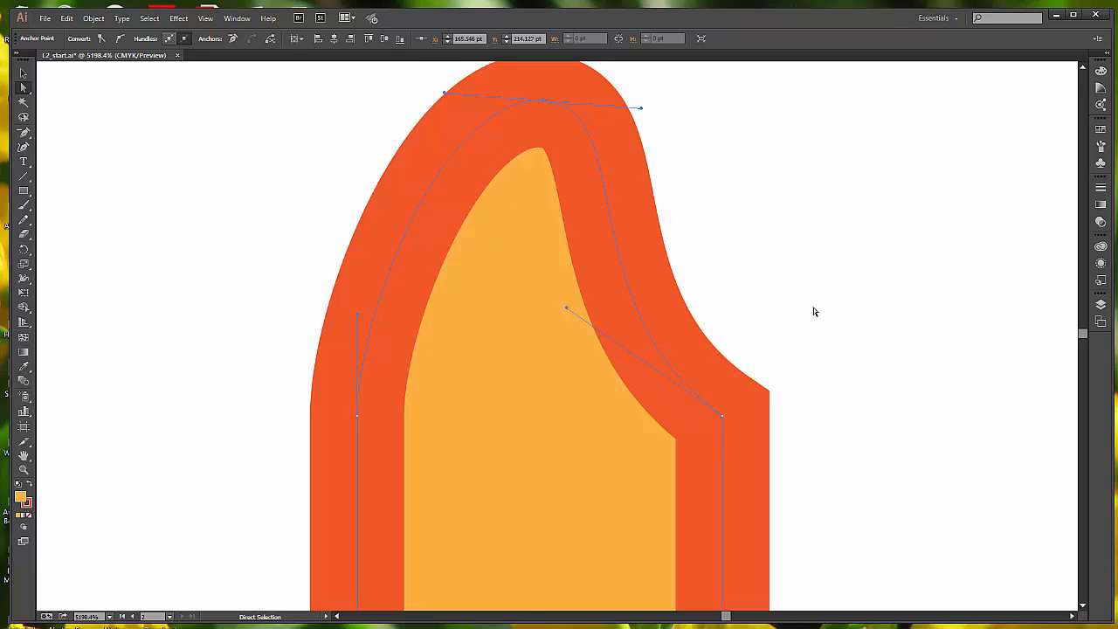
{"action": "left_click", "coordinate": [721, 418]}
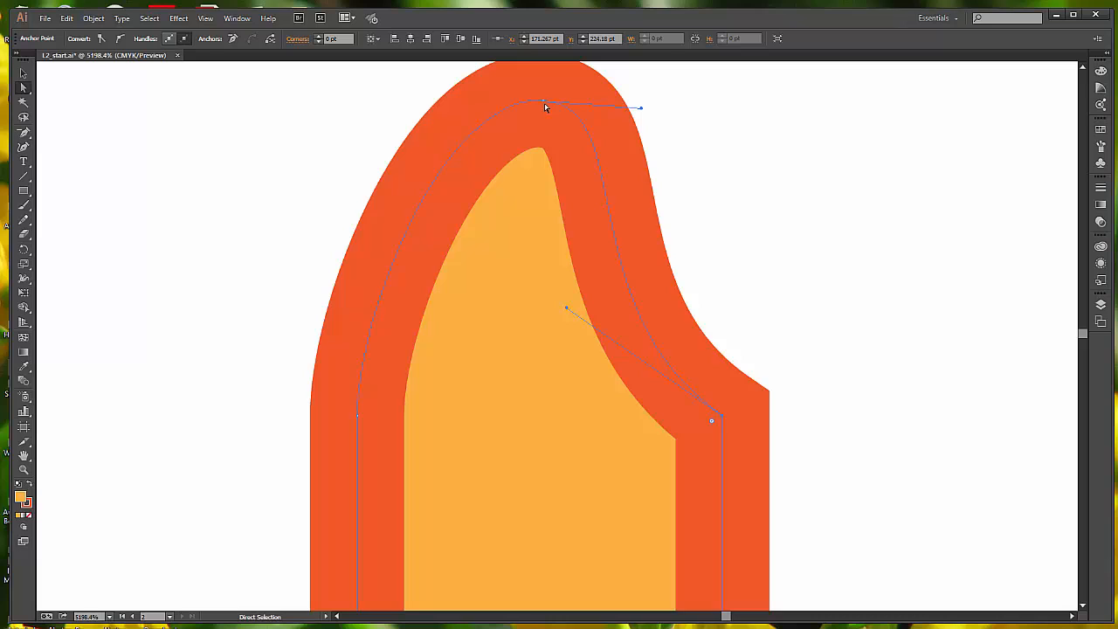
Revert L2_start.ai to its saved version, discarding the changes to the orange bar
{"action": "left_click", "coordinate": [44, 18]}
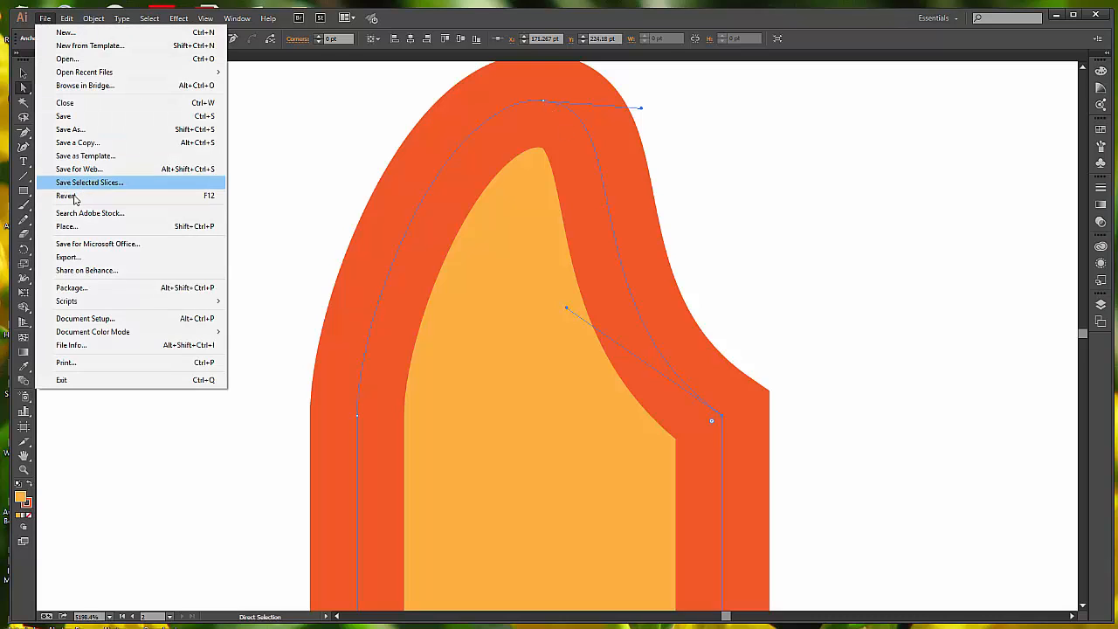
{"action": "left_click", "coordinate": [79, 197]}
{"action": "left_click", "coordinate": [618, 336]}
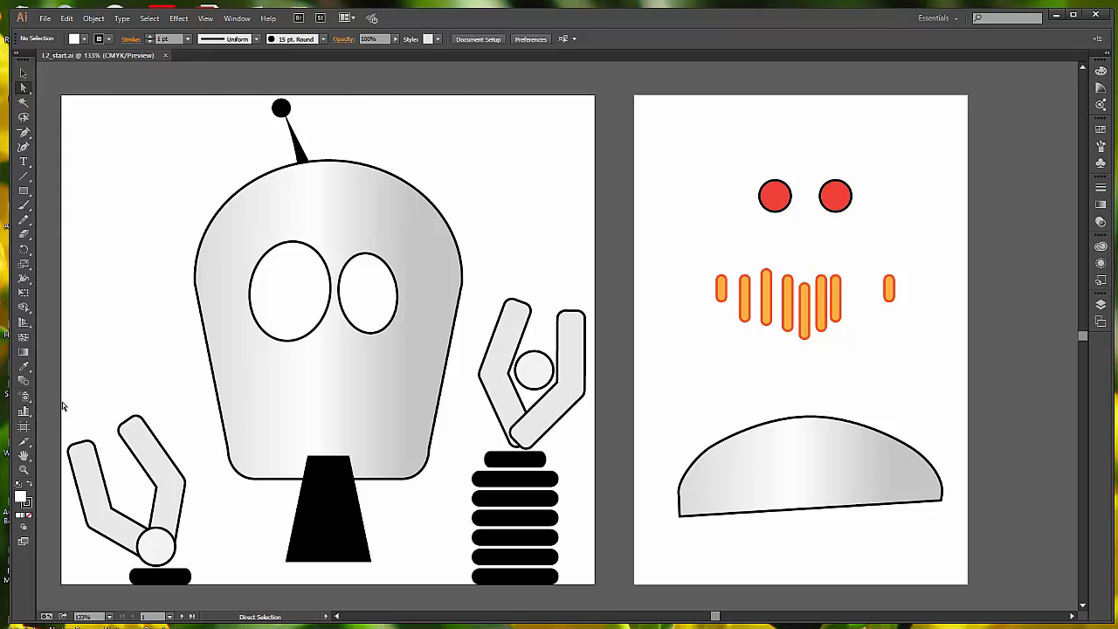
Select both red circles together with a Selection tool marquee across their upper parts, and clear the selection
{"action": "left_click", "coordinate": [25, 471]}
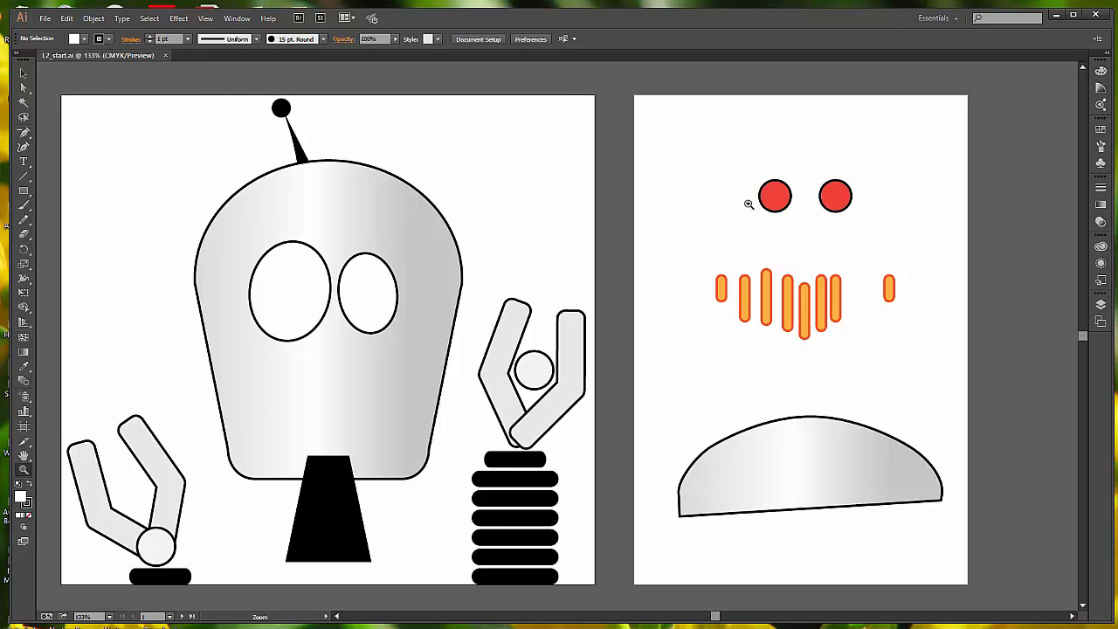
{"action": "left_click", "coordinate": [781, 201]}
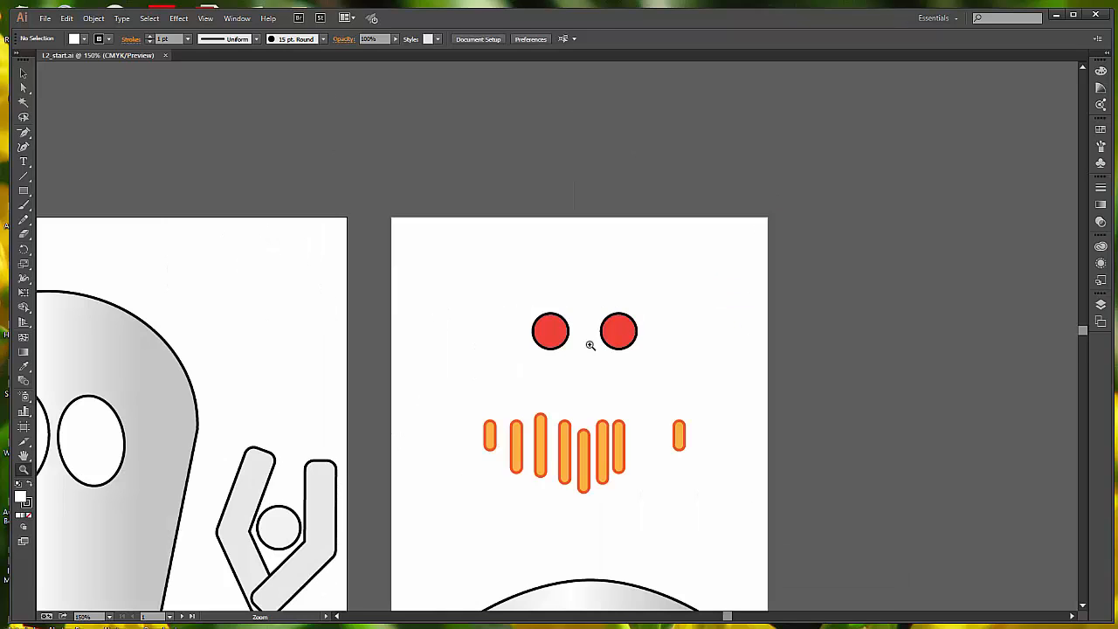
{"action": "left_click", "coordinate": [554, 336]}
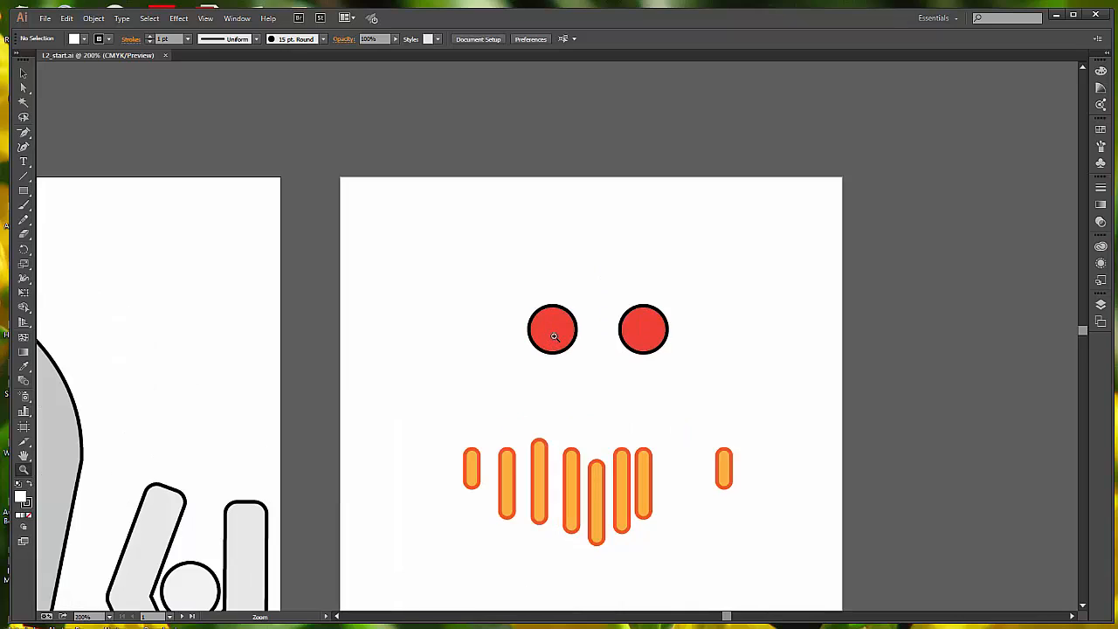
{"action": "left_click", "coordinate": [631, 337]}
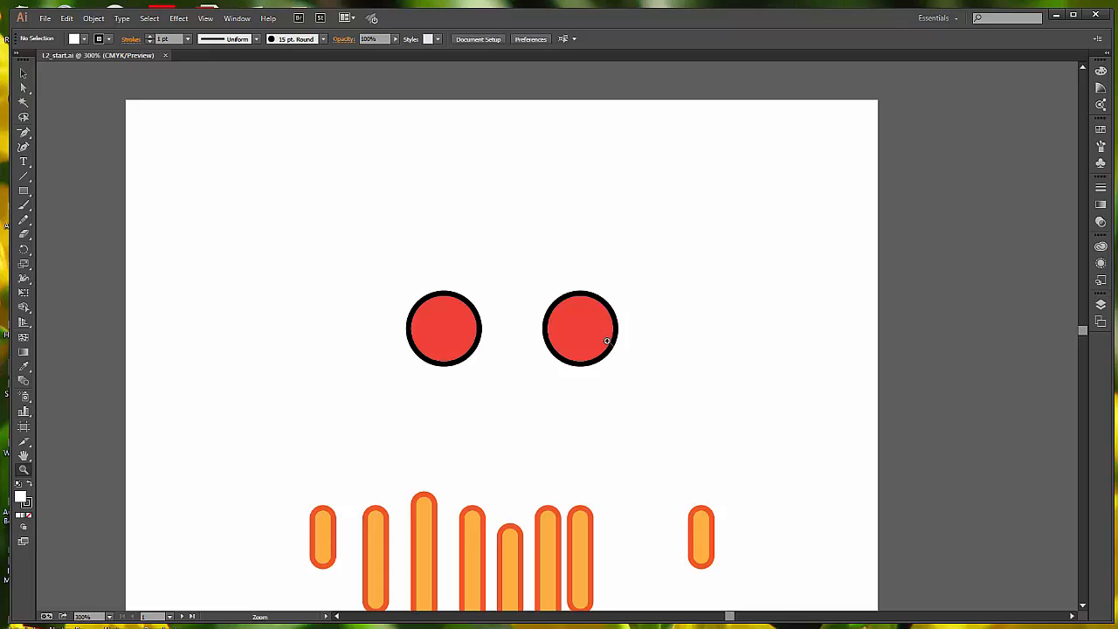
{"action": "left_click", "coordinate": [24, 74]}
{"action": "left_click_drag", "start_coordinate": [372, 252], "coordinate": [646, 314]}
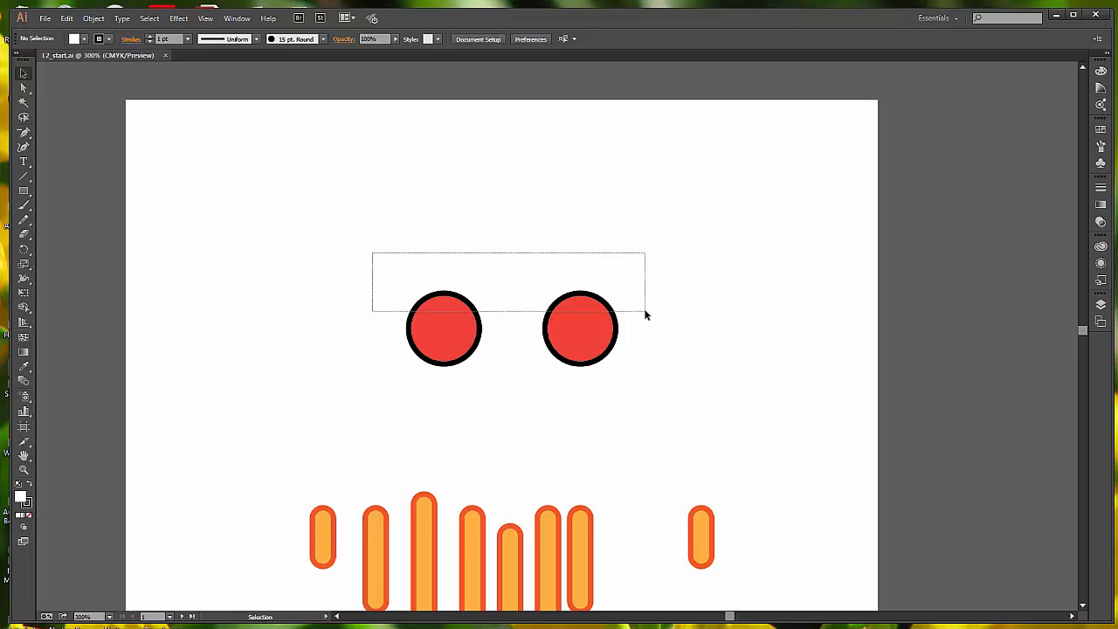
{"action": "left_click_drag", "start_coordinate": [645, 314], "coordinate": [644, 314]}
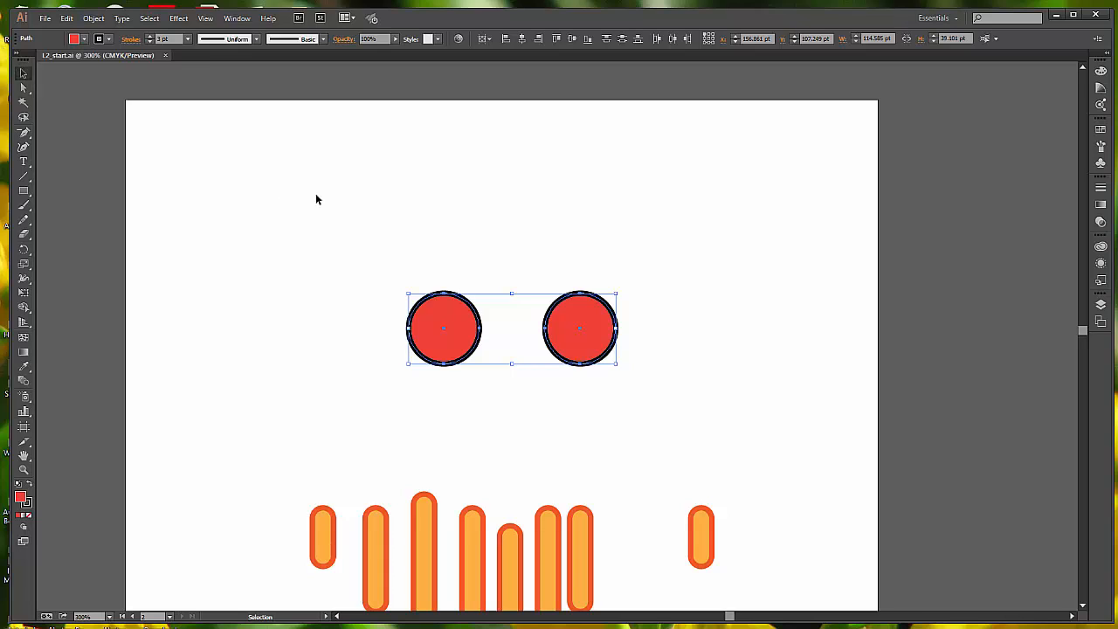
{"action": "left_click", "coordinate": [756, 224]}
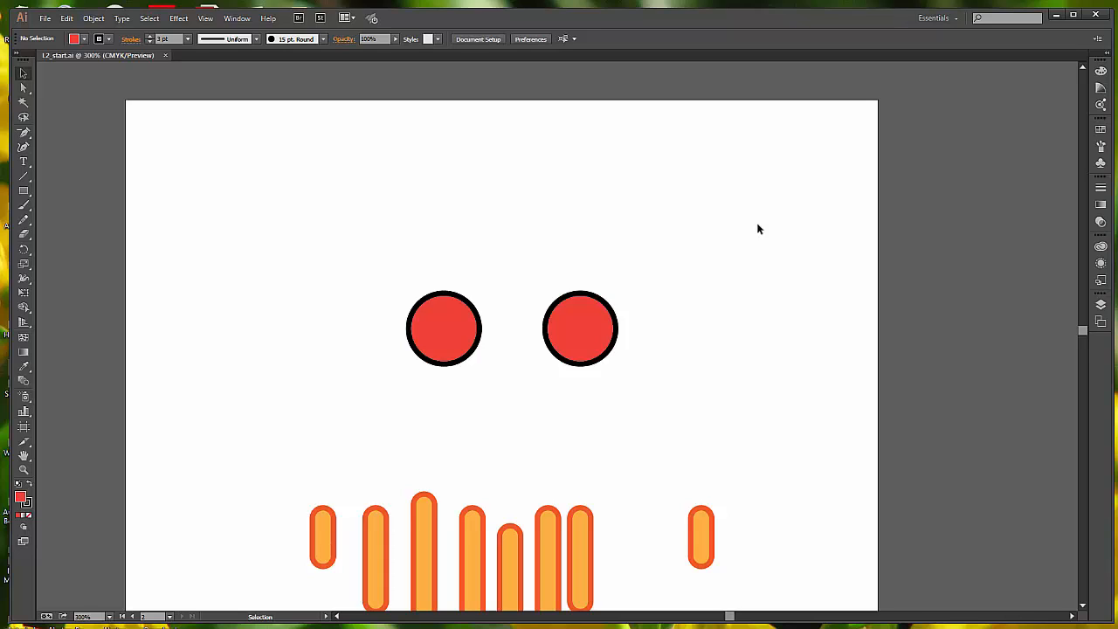
Select the top anchor points of both red circles with a Direct Selection marquee and raise them together about 23 pt
{"action": "left_click", "coordinate": [24, 88]}
{"action": "left_click_drag", "start_coordinate": [383, 271], "coordinate": [656, 308]}
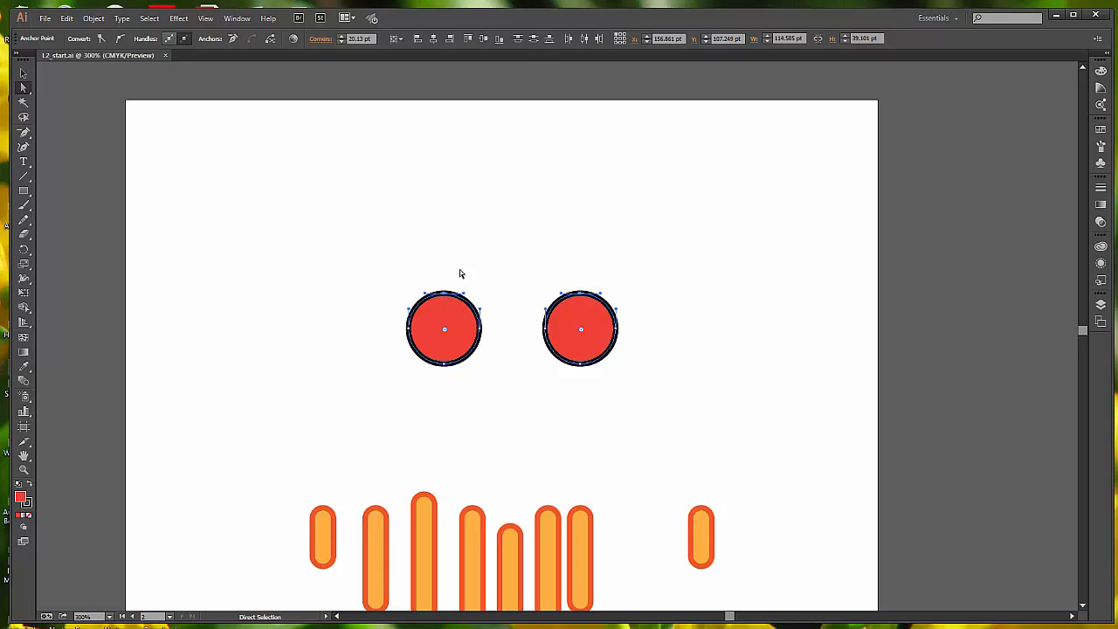
{"action": "left_click_drag", "start_coordinate": [399, 263], "coordinate": [611, 308]}
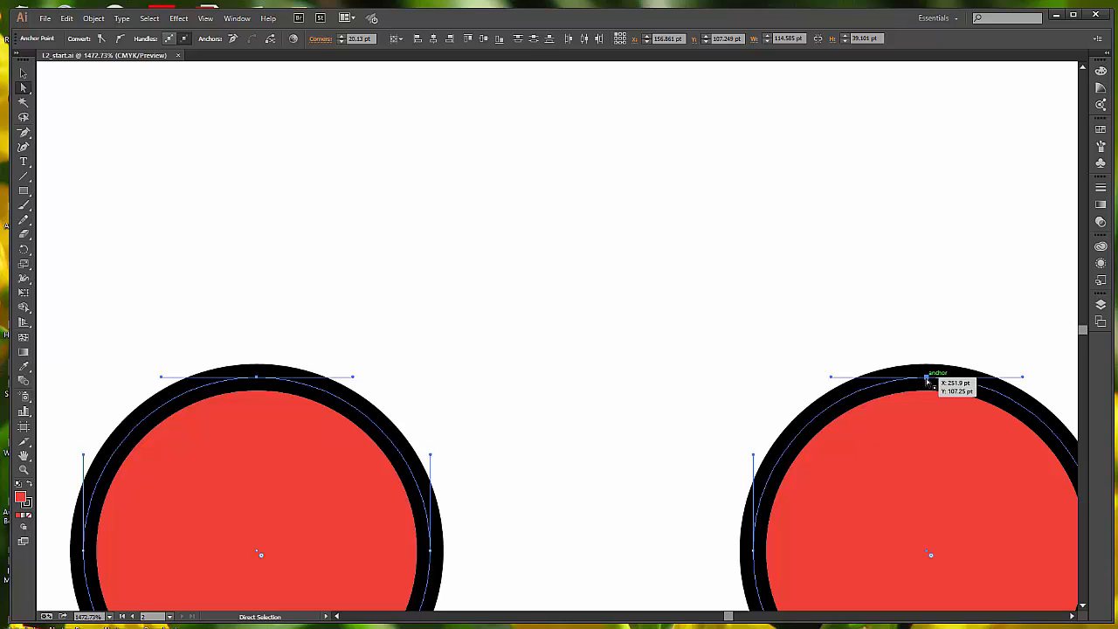
{"action": "left_click_drag", "start_coordinate": [928, 381], "coordinate": [928, 181]}
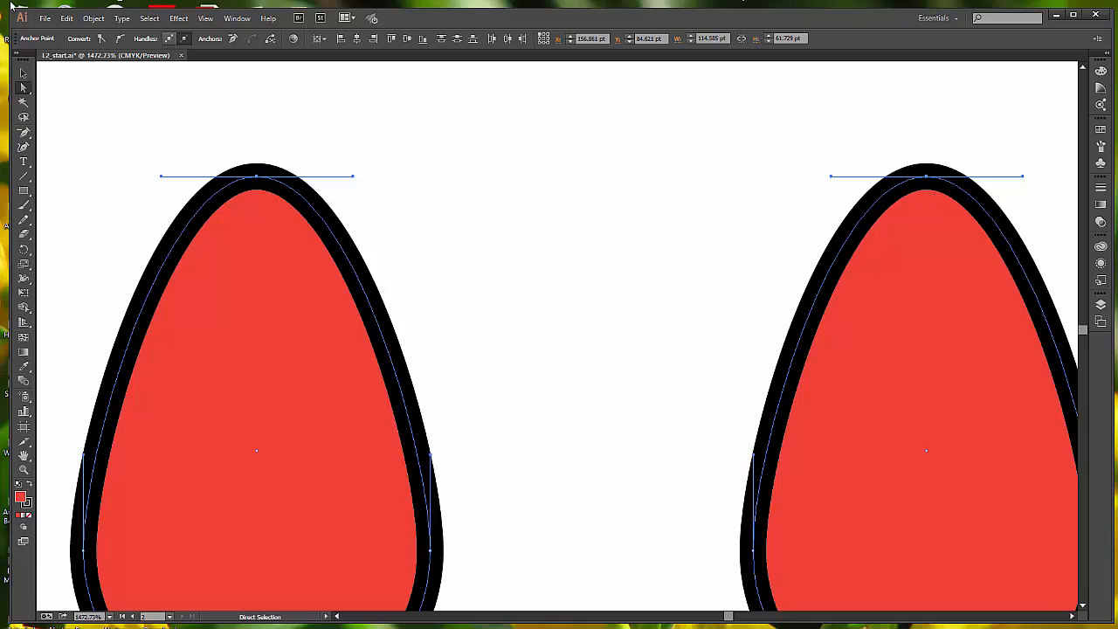
Revert L2_start.ai to its saved version, discarding the stretched red circles
{"action": "left_click", "coordinate": [40, 21]}
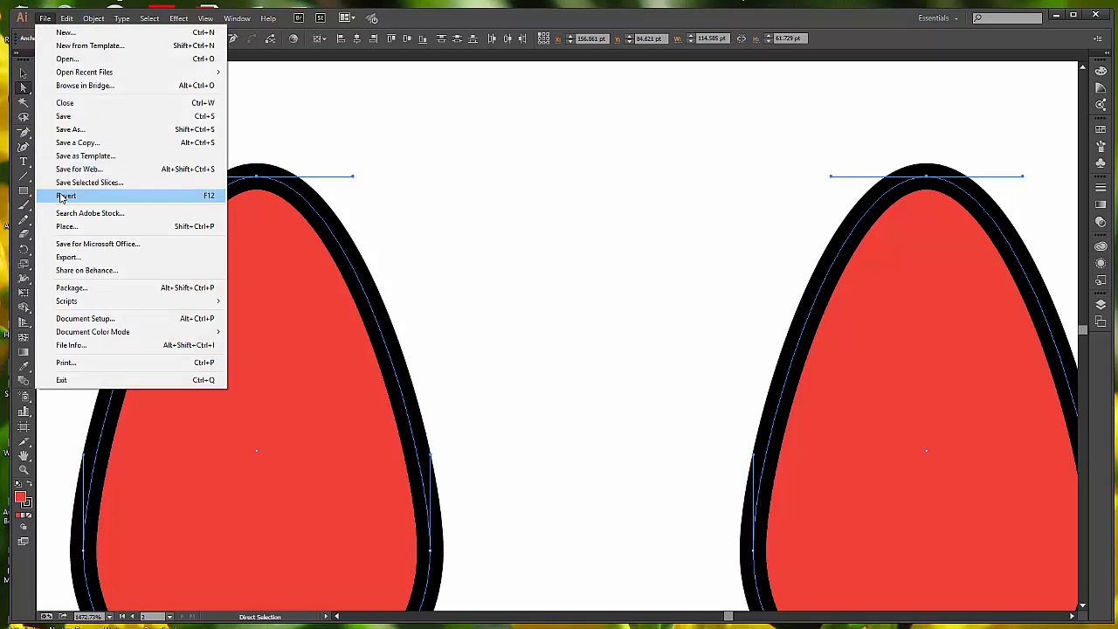
{"action": "left_click", "coordinate": [61, 192]}
{"action": "left_click", "coordinate": [622, 339]}
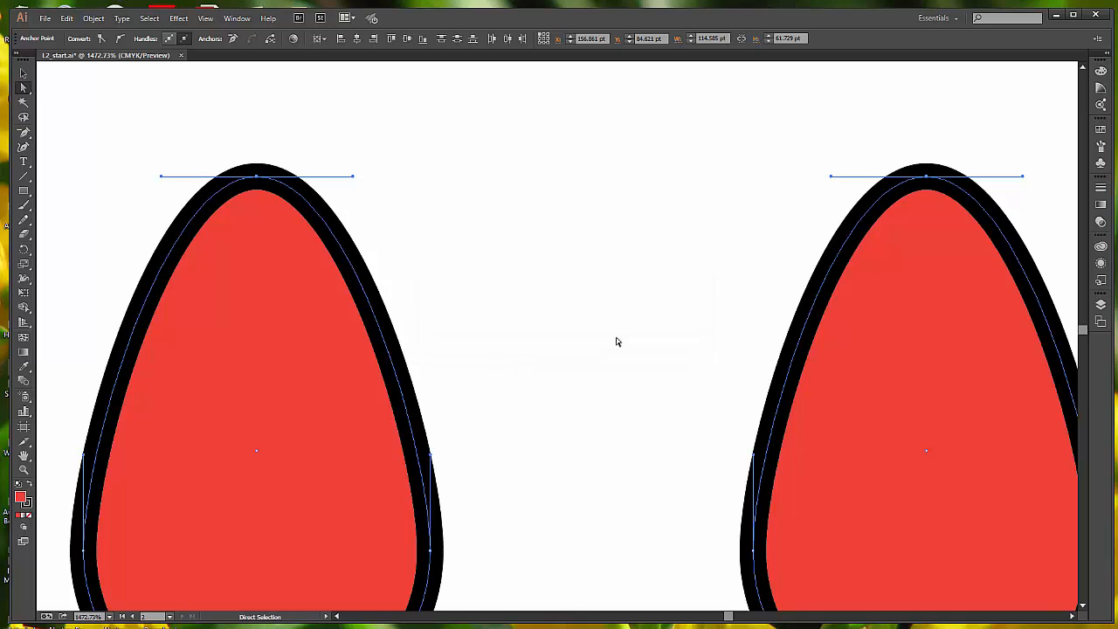